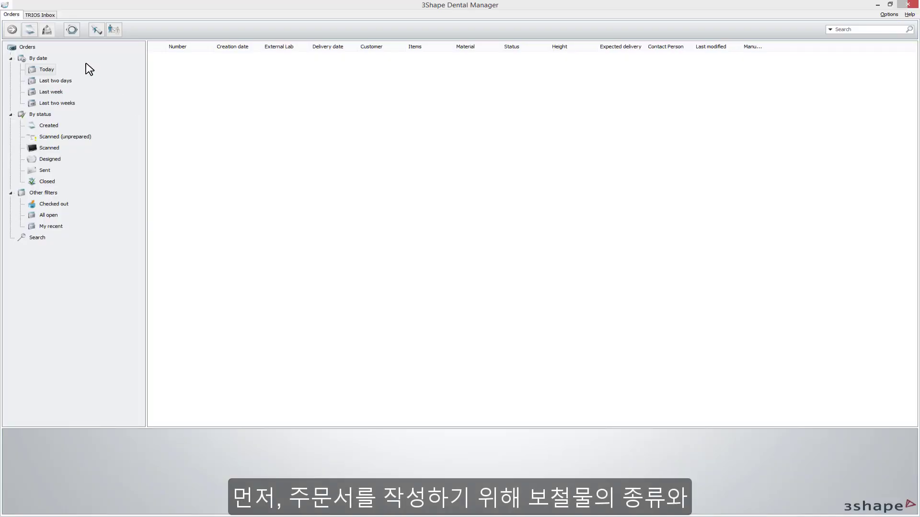
Create a new order with teeth 11 and 21 as e.max CAD HT anatomy crowns on a digital impression.
click(27, 27)
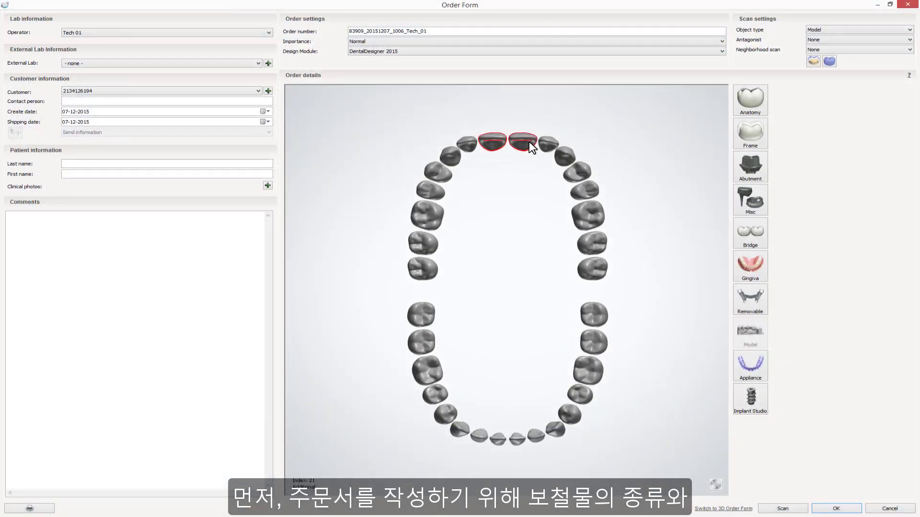
click(749, 102)
click(907, 101)
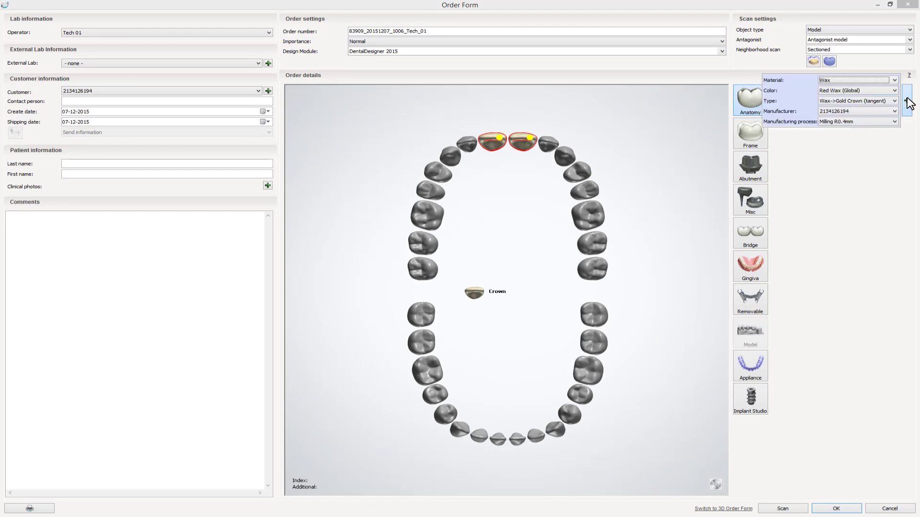
click(894, 80)
click(887, 91)
click(894, 91)
click(890, 106)
click(909, 29)
click(900, 38)
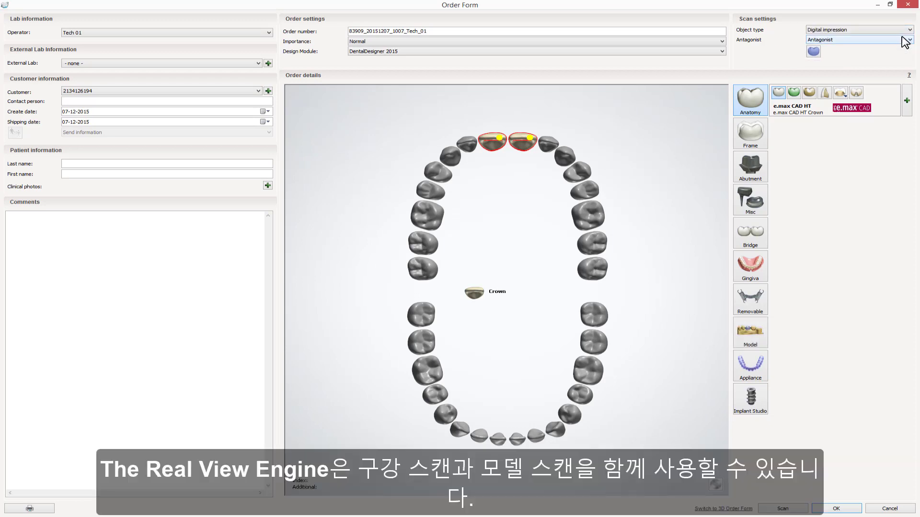
Attach 'Smile visible teeth.jpg' and 'Natural smile.jpg' to the order as clinical photos.
click(267, 185)
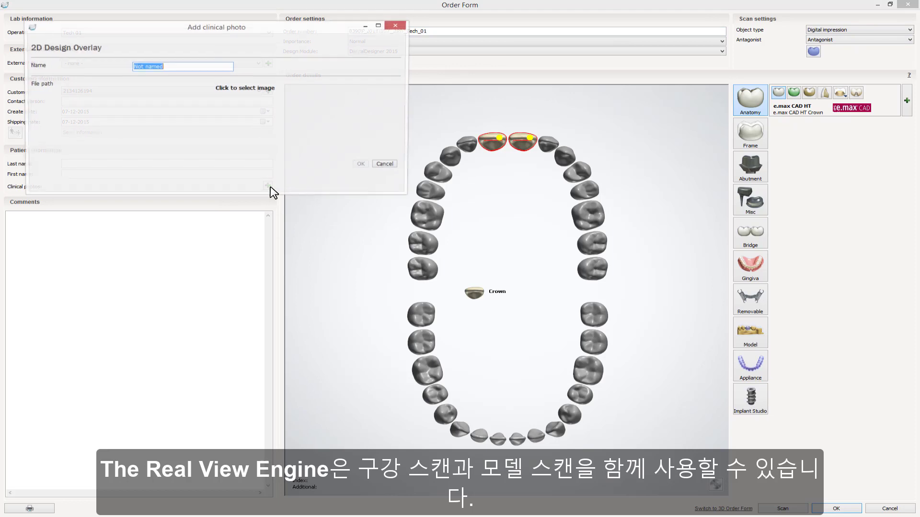
click(265, 93)
click(621, 342)
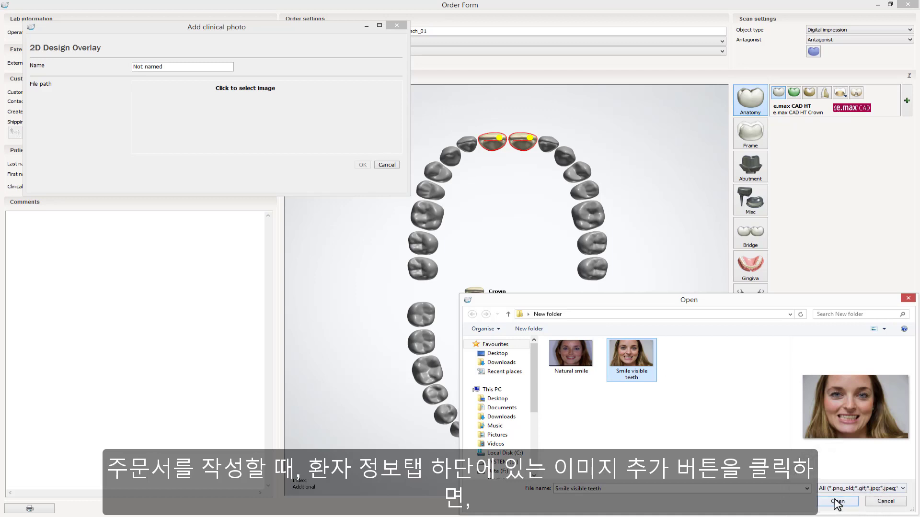
click(838, 502)
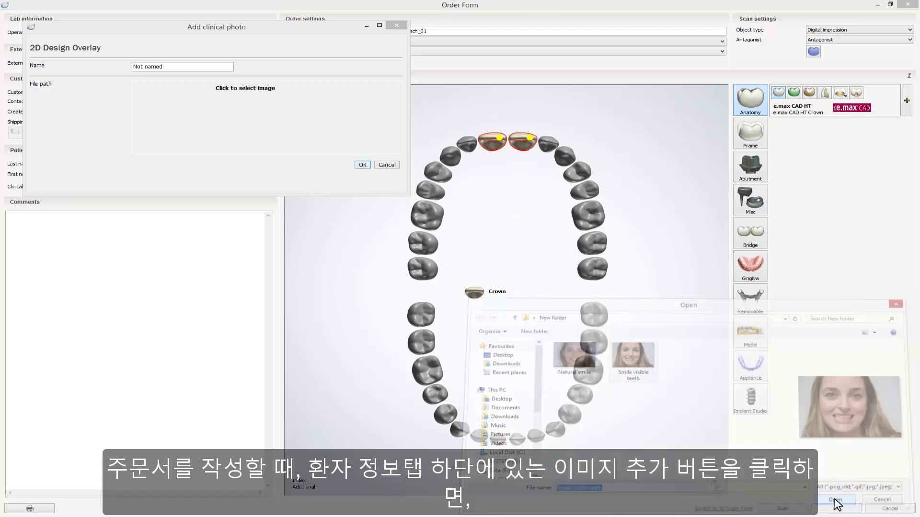
click(362, 165)
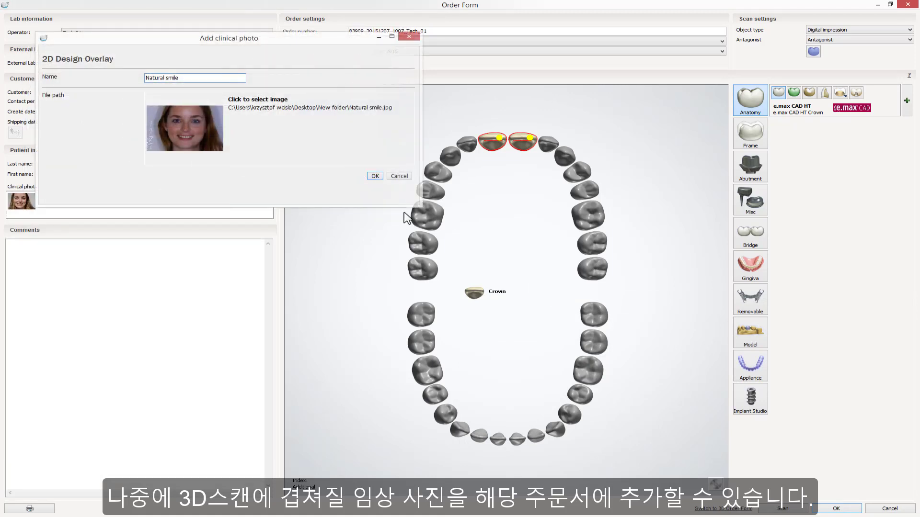
click(376, 176)
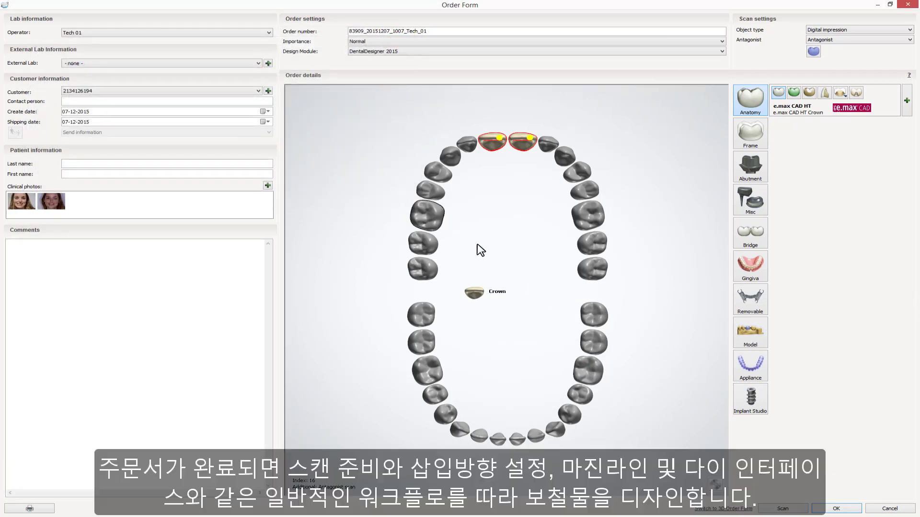
Start the design, apply a VITA RealView Smile Library set to crowns 11 and 21, and lengthen them slightly.
click(839, 509)
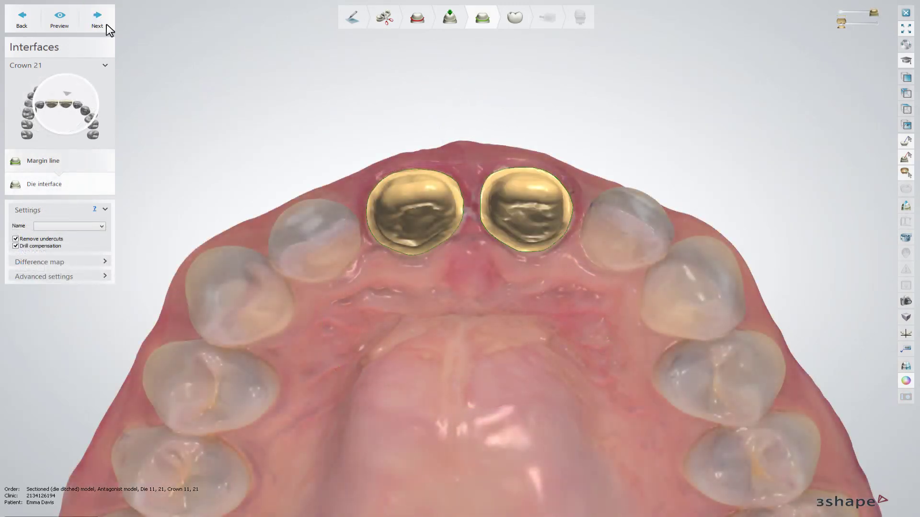
click(107, 25)
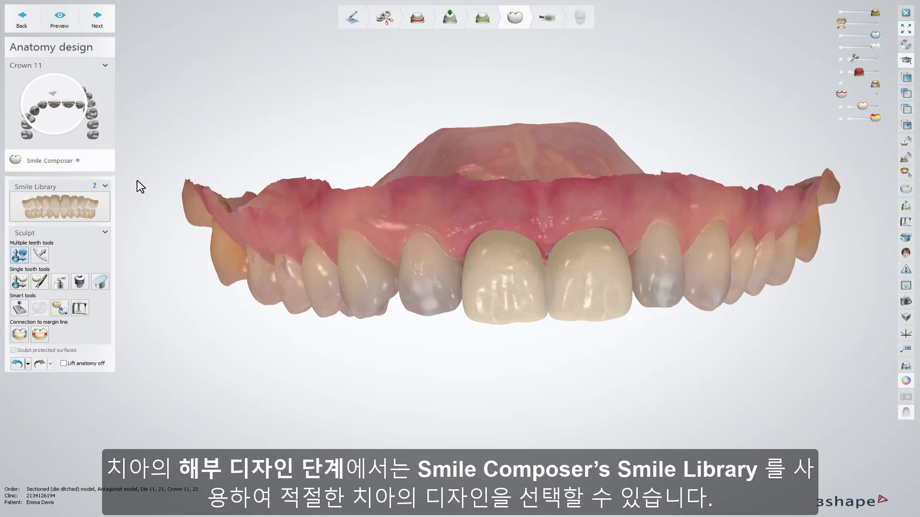
click(71, 207)
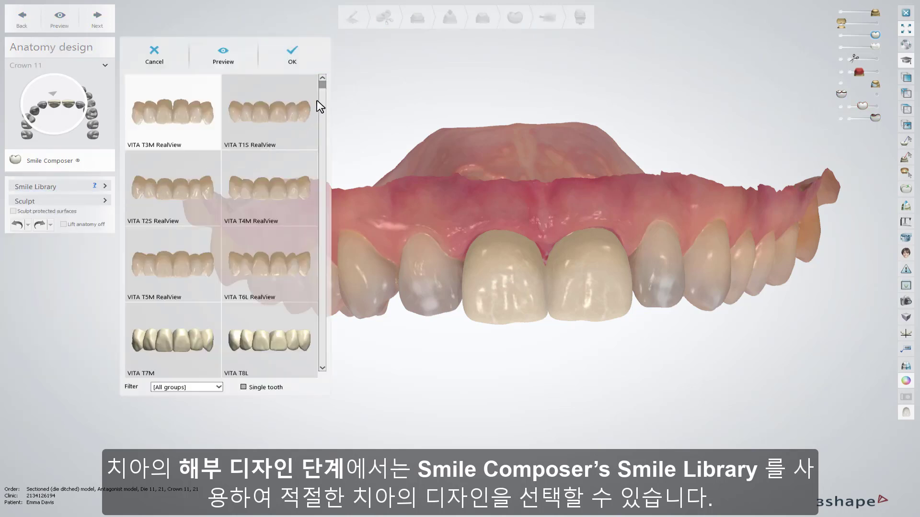
mouse_move(321, 85)
mouse_down()
mouse_move(314, 147)
mouse_move(323, 87)
mouse_up()
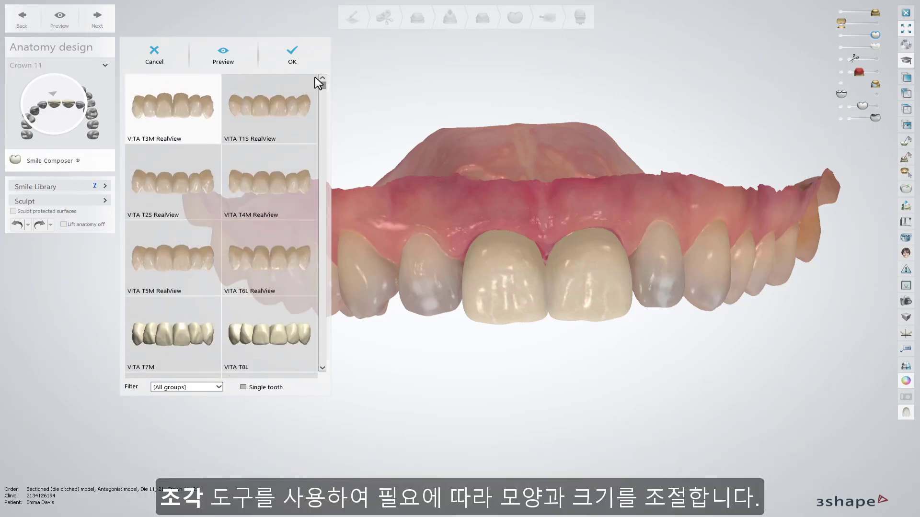
click(298, 61)
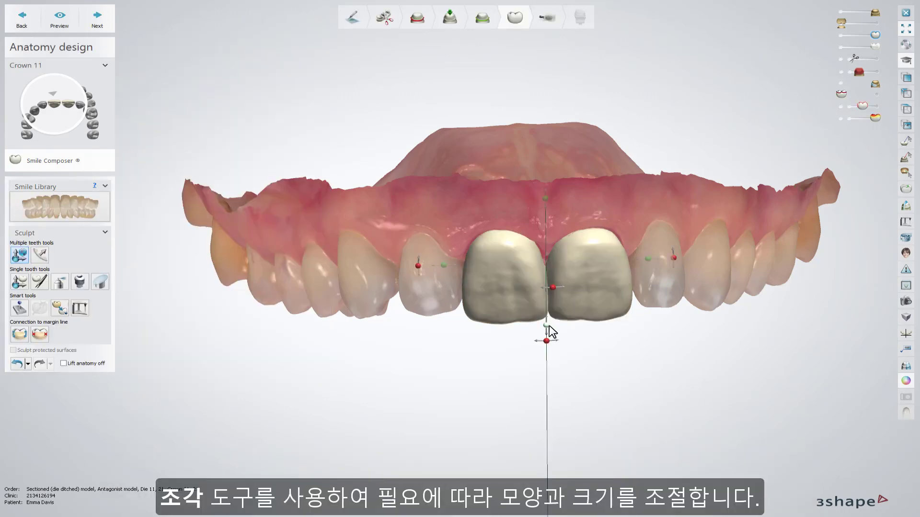
drag(549, 327, 548, 330)
right_drag(548, 330, 542, 294)
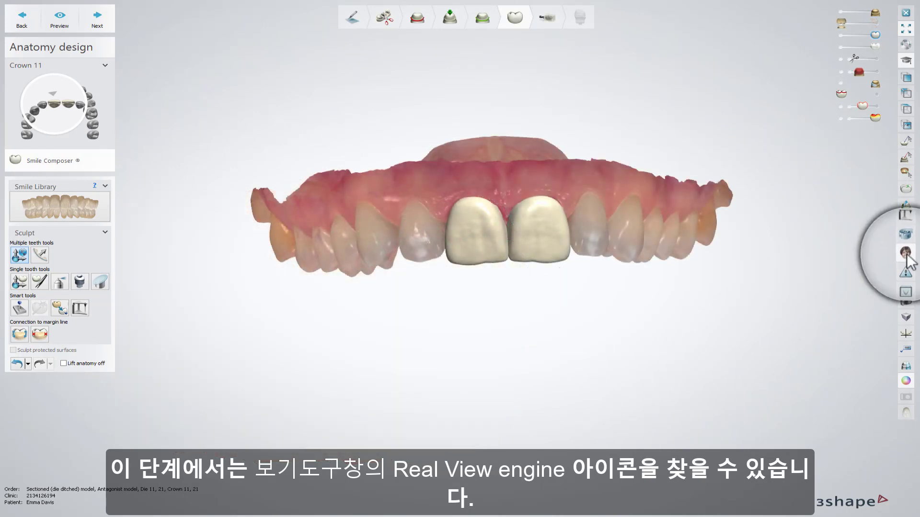
Show the smile-with-visible-teeth photo in RealView, zoomed in, in an enlarged window.
click(906, 253)
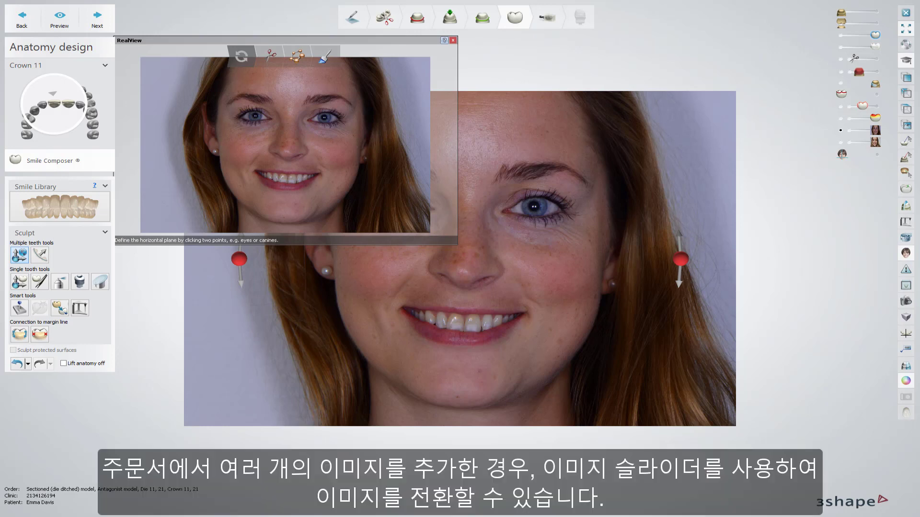
click(840, 143)
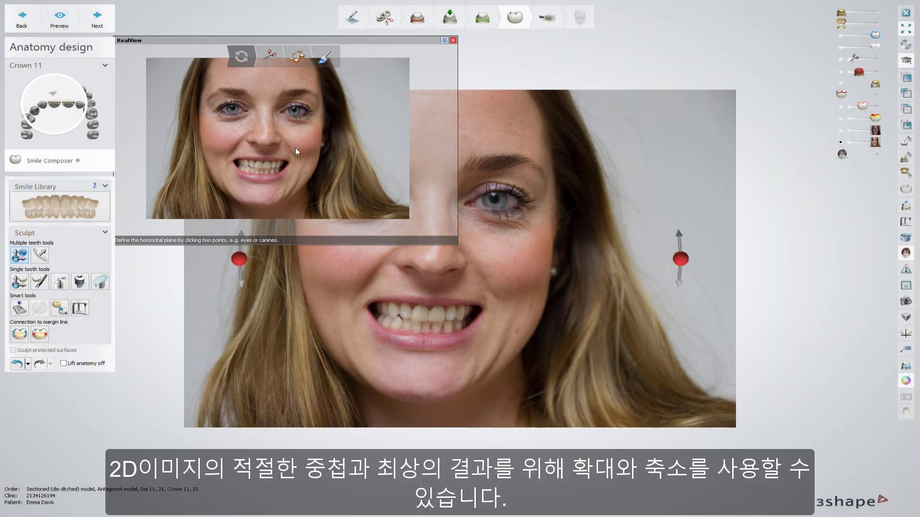
scroll(295, 148, up, 5)
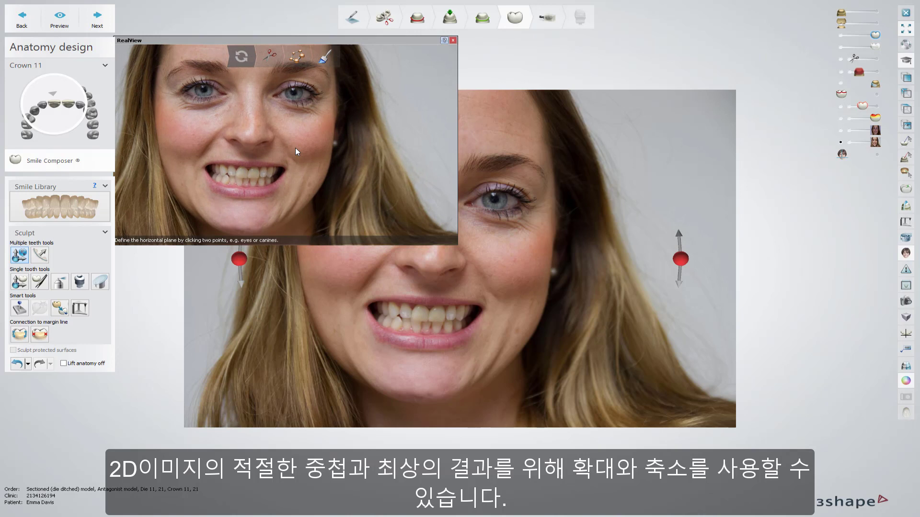
drag(253, 36, 304, 34)
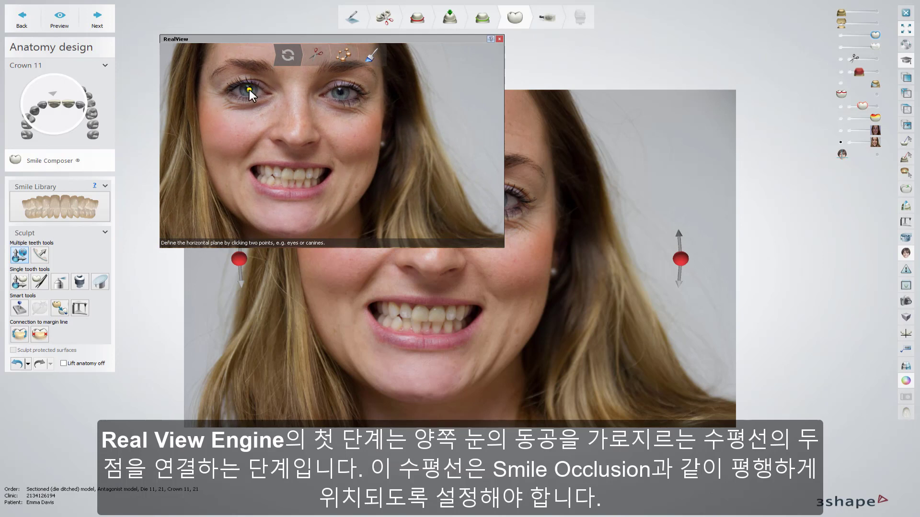
Level the horizontal eye line through the right pupil.
click(338, 91)
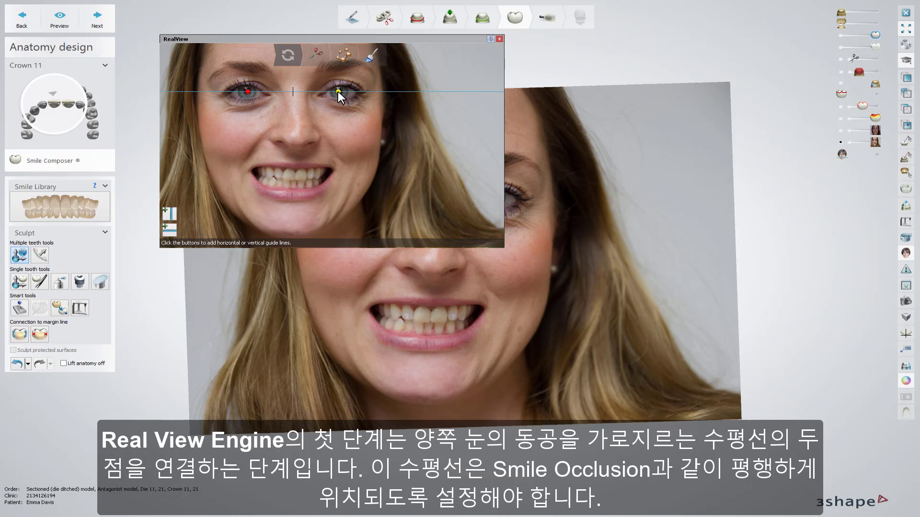
drag(338, 91, 338, 91)
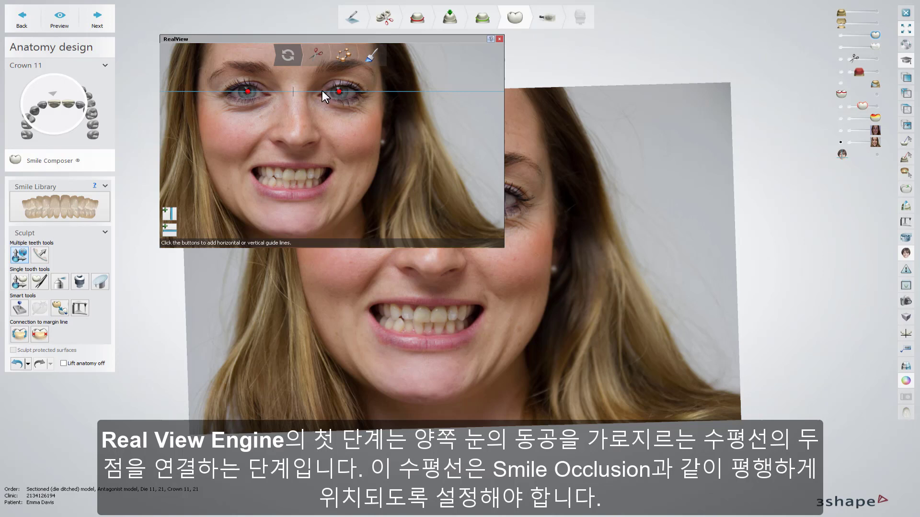
drag(321, 90, 321, 90)
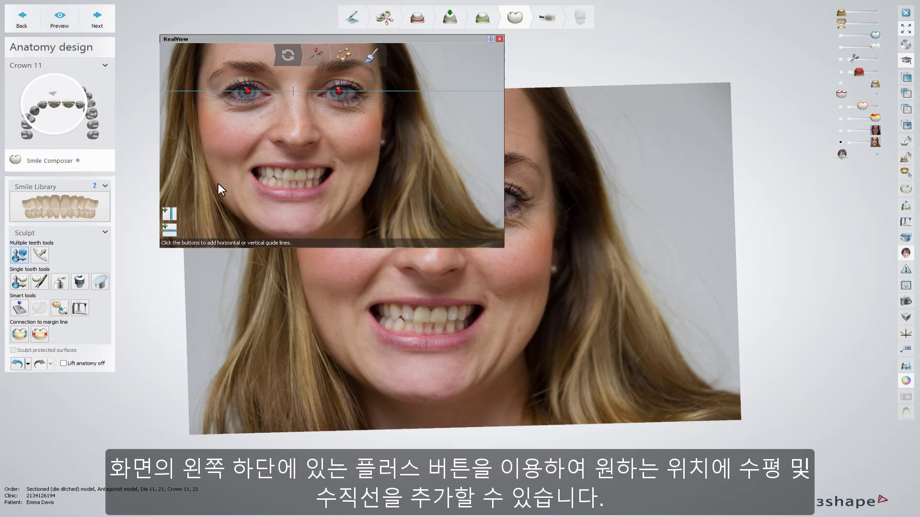
Add a horizontal guide line along the teeth and a vertical guide line through the smile.
click(171, 229)
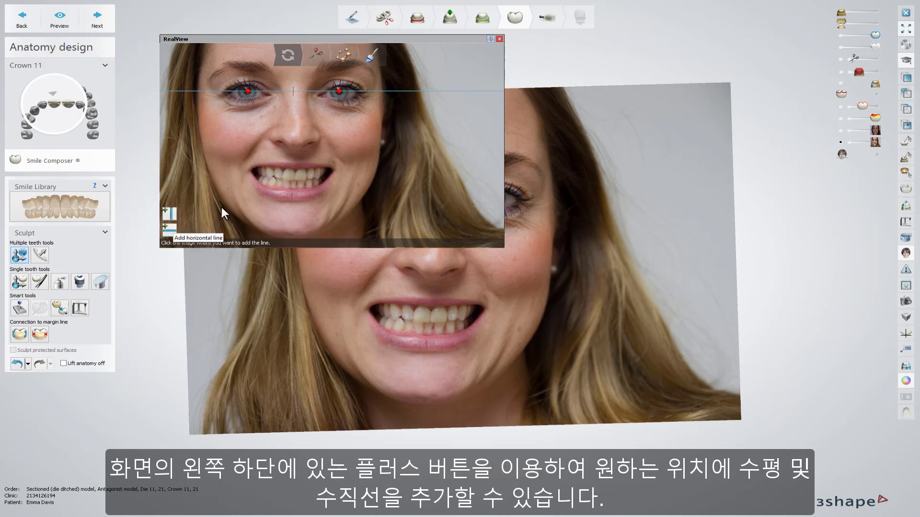
click(268, 176)
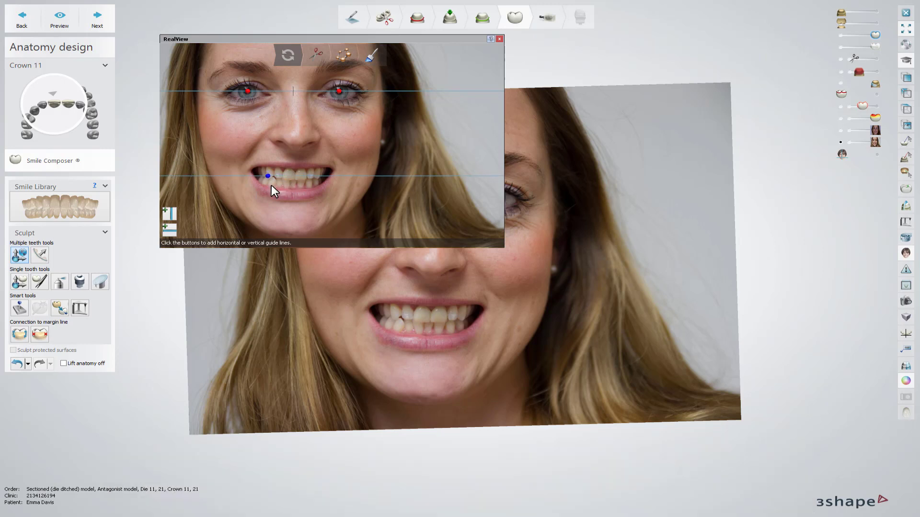
click(173, 210)
click(295, 90)
Delete the vertical guide line and the lower horizontal guide line.
right_click(295, 106)
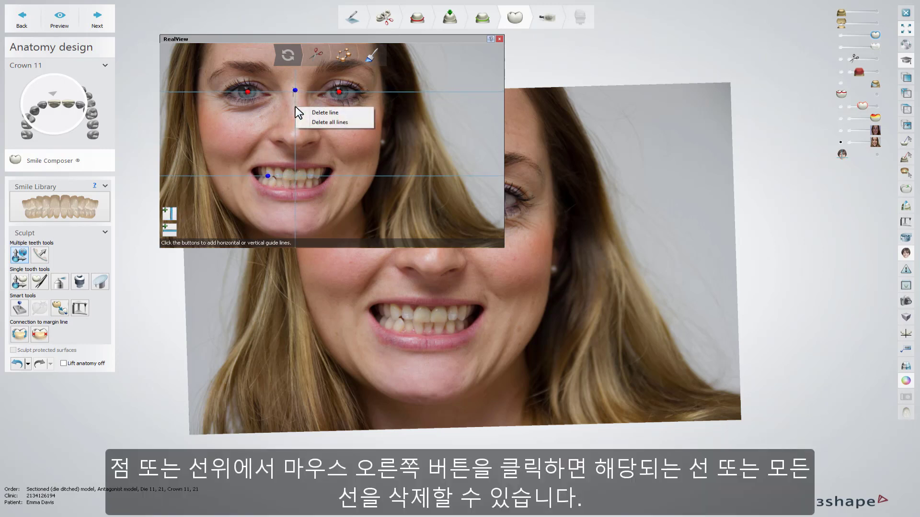
click(311, 113)
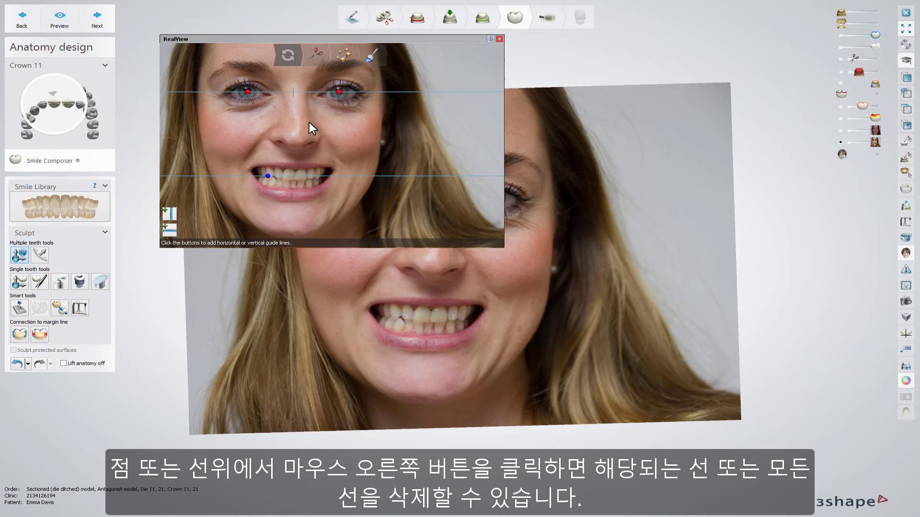
right_click(312, 175)
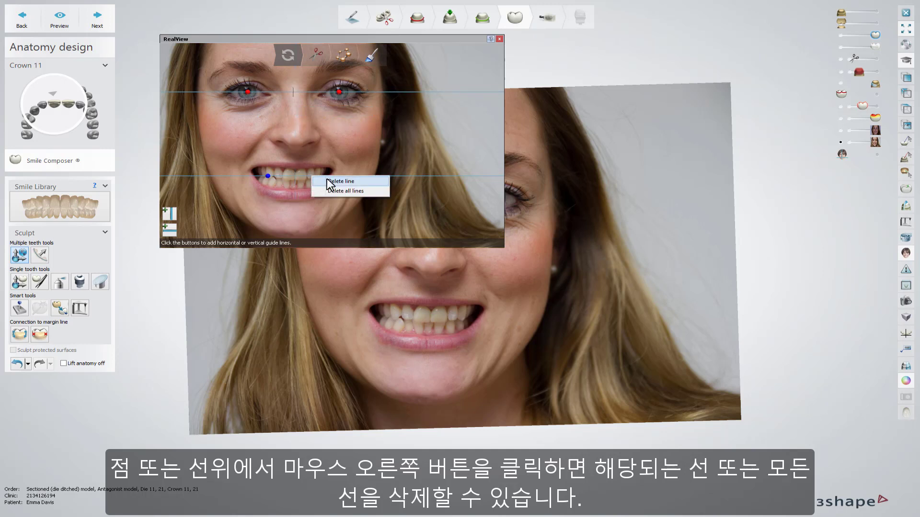
click(328, 181)
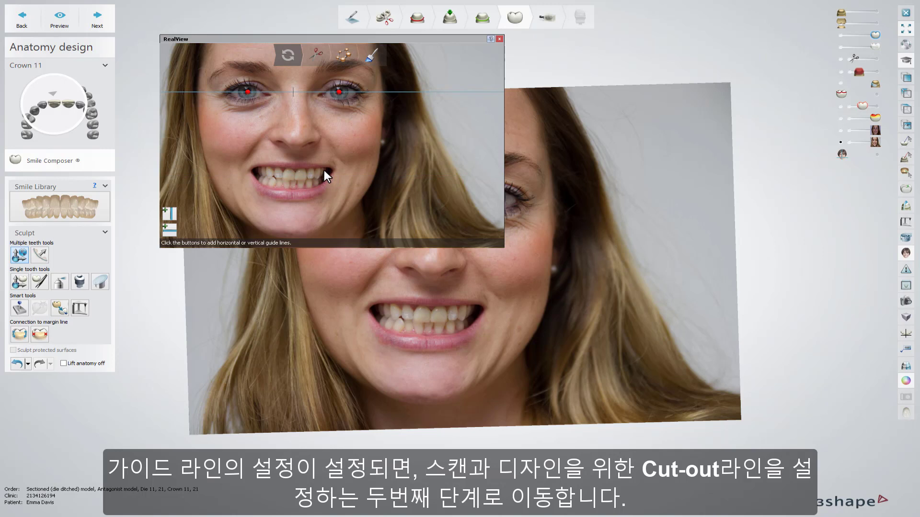
Trace a closed green cut-out outline around the visible upper teeth along the gum line.
click(313, 57)
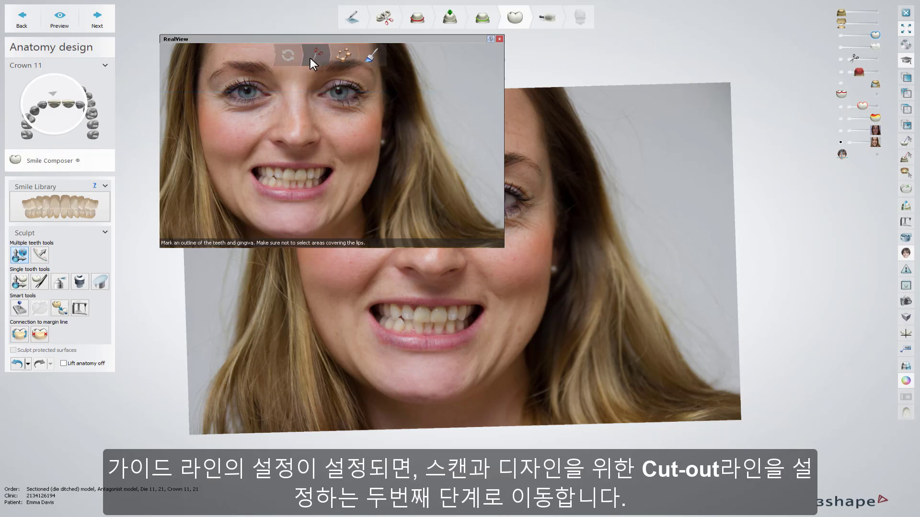
scroll(285, 173, up, 3)
scroll(284, 174, up, 3)
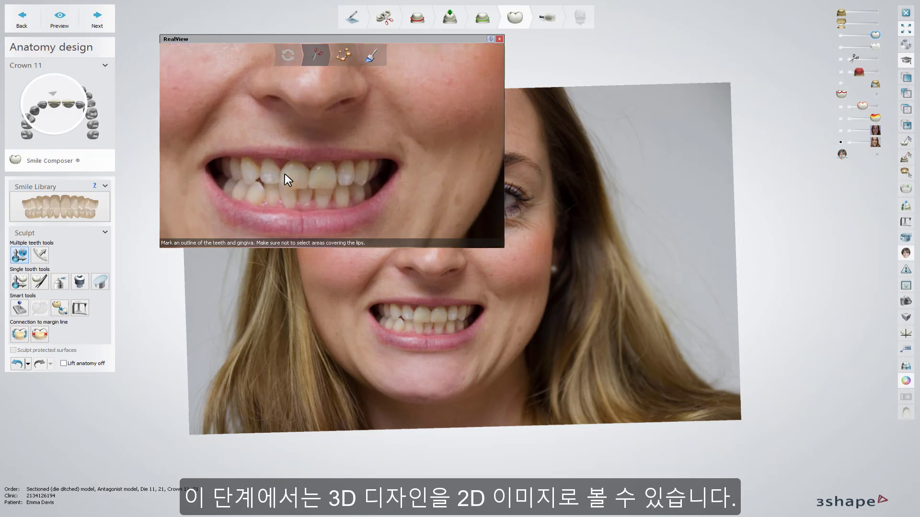
scroll(284, 173, up, 2)
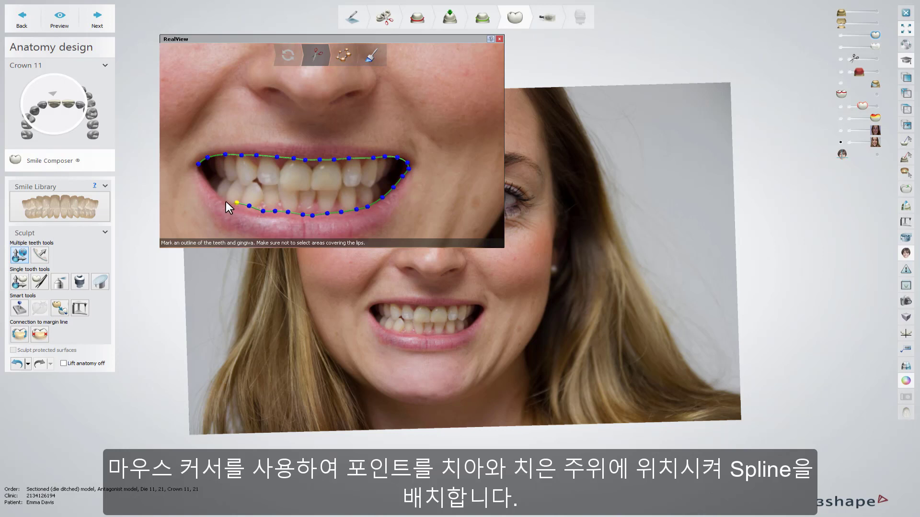
click(198, 164)
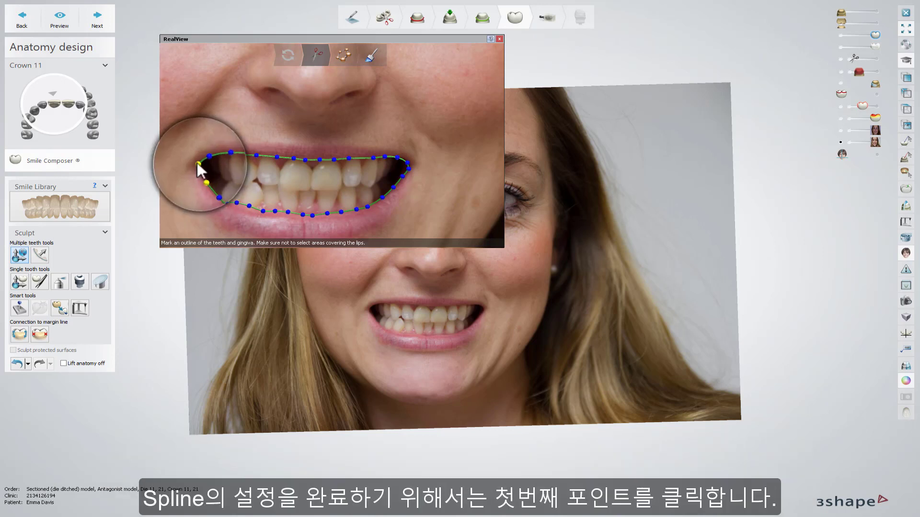
click(198, 164)
right_click(199, 164)
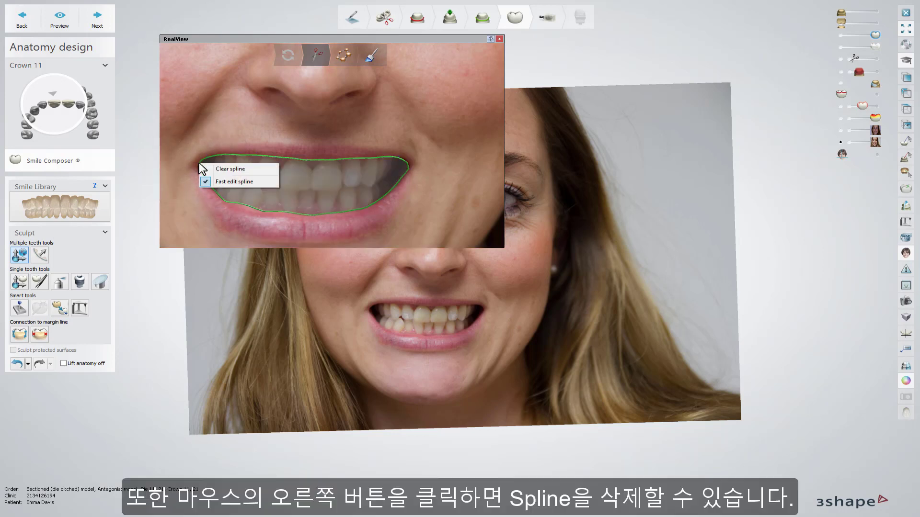
click(209, 159)
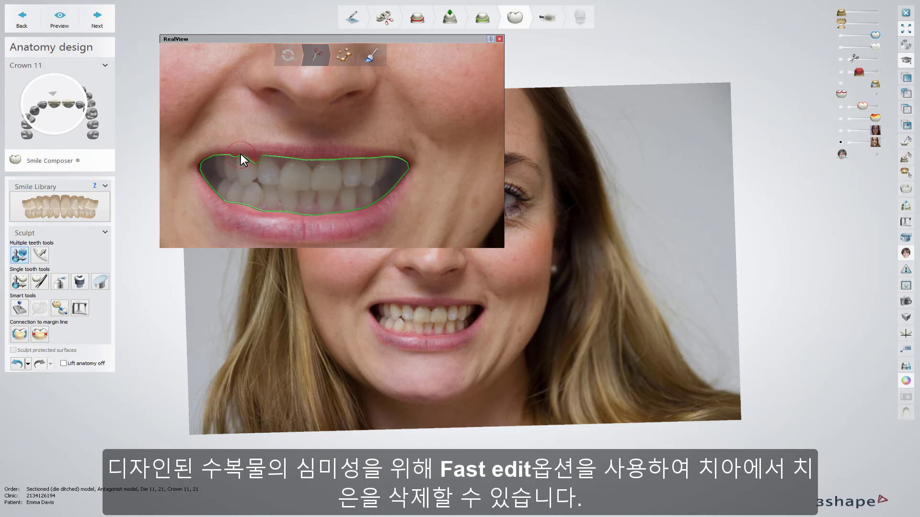
ctrl+scroll(240, 154, down, 2)
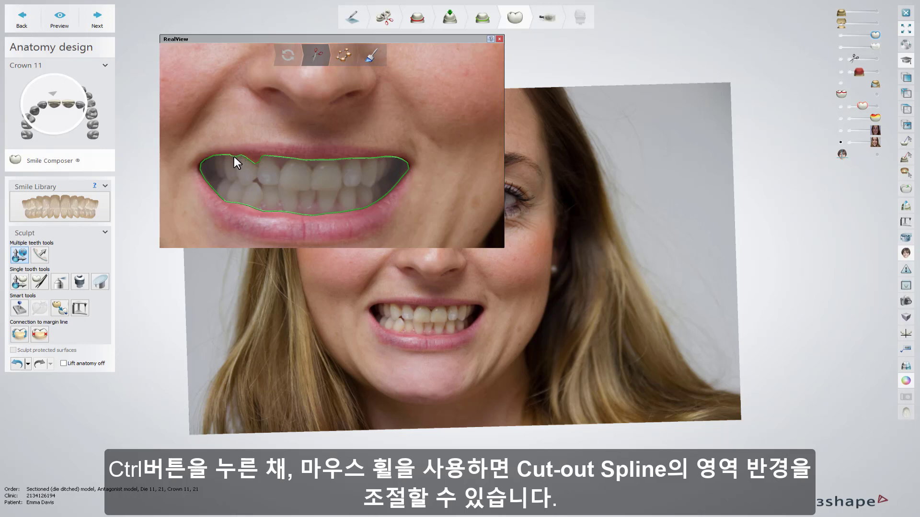
ctrl+scroll(234, 157, up, 1)
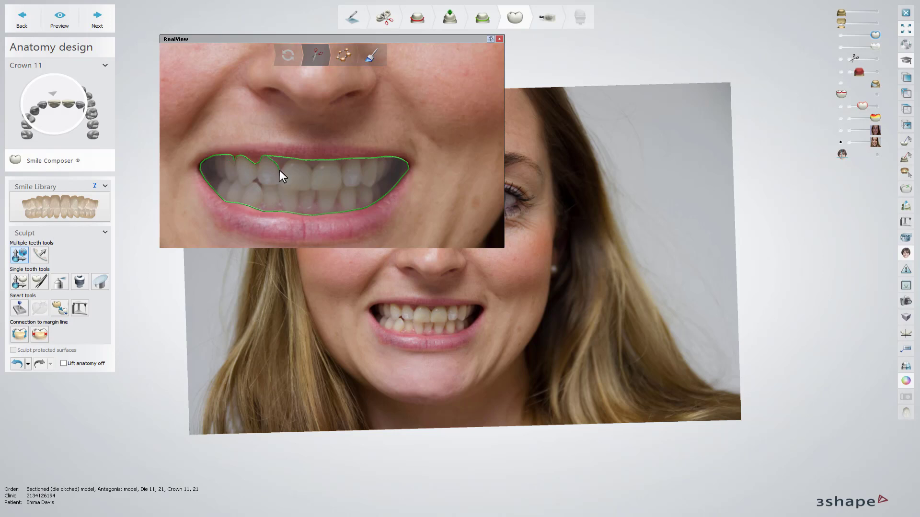
scroll(290, 160, up, 2)
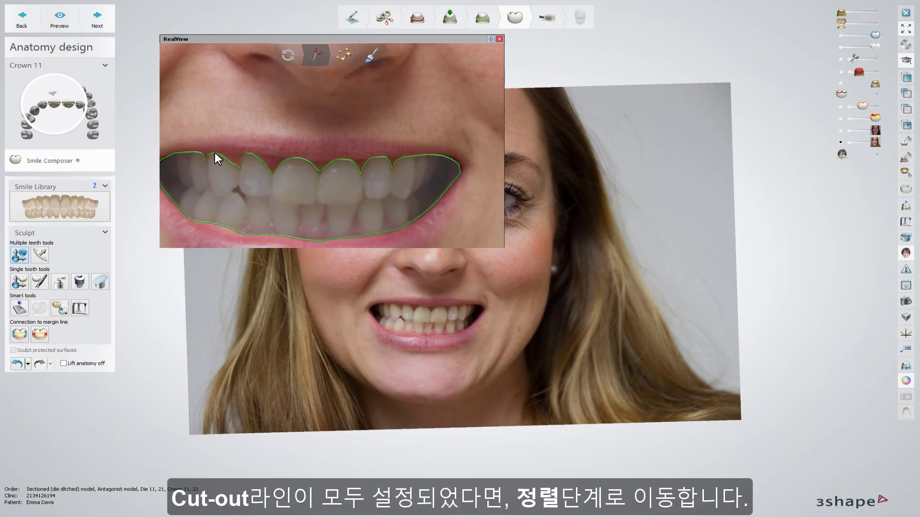
scroll(260, 166, down, 3)
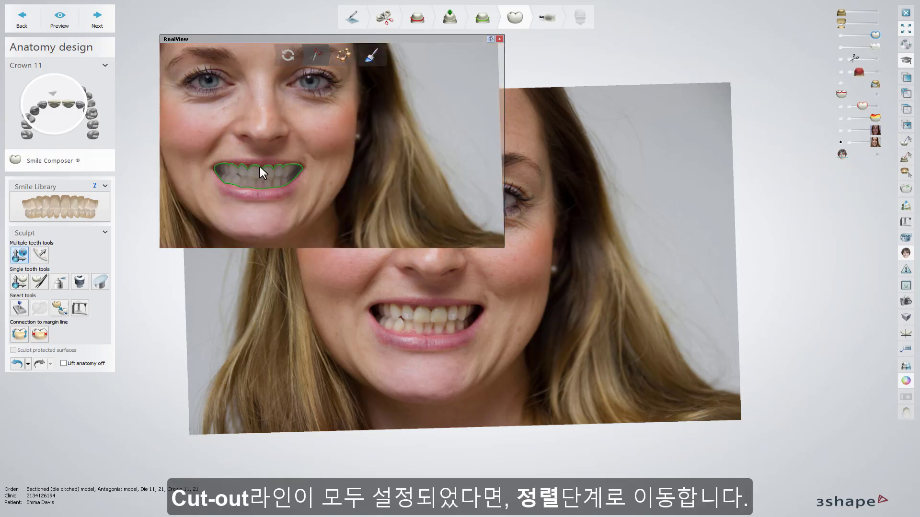
Align the upper-jaw scan to the photo with four matching tooth point pairs.
click(339, 59)
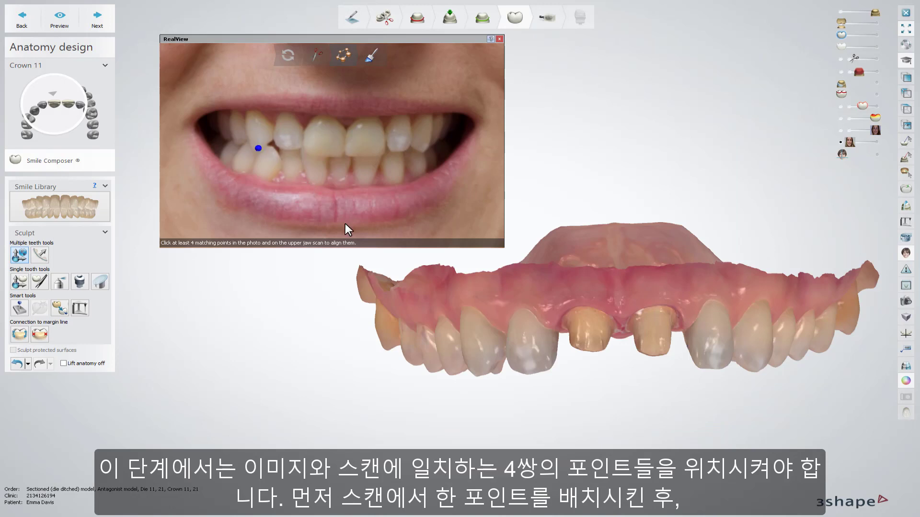
click(479, 374)
click(300, 146)
click(548, 367)
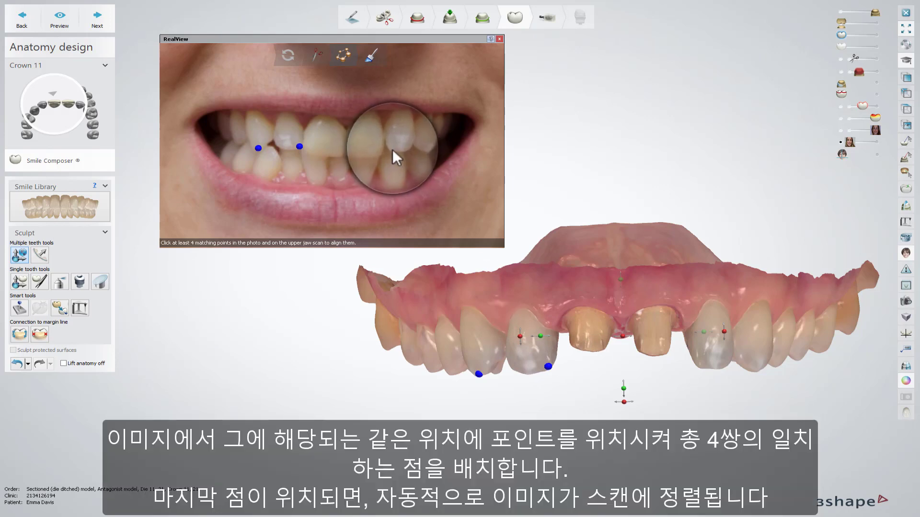
click(699, 364)
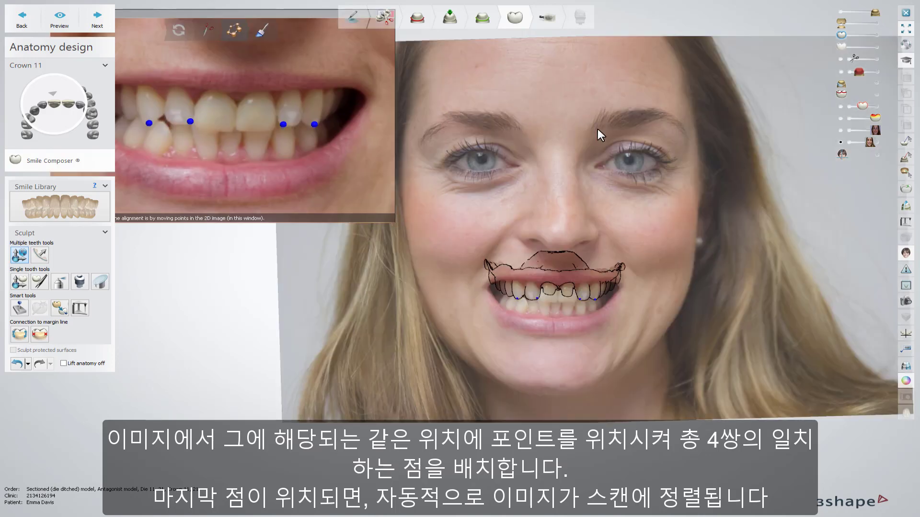
Fade the photo over the scan to check the fit and fine-tune one matching point.
mouse_move(870, 143)
mouse_down()
mouse_move(853, 145)
mouse_move(880, 151)
mouse_up()
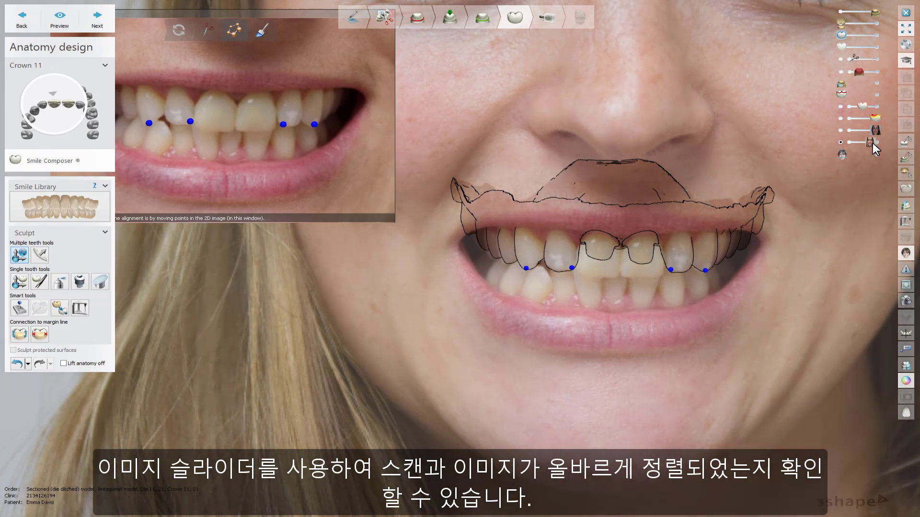
mouse_move(872, 143)
mouse_down()
mouse_move(858, 152)
mouse_move(876, 149)
mouse_up()
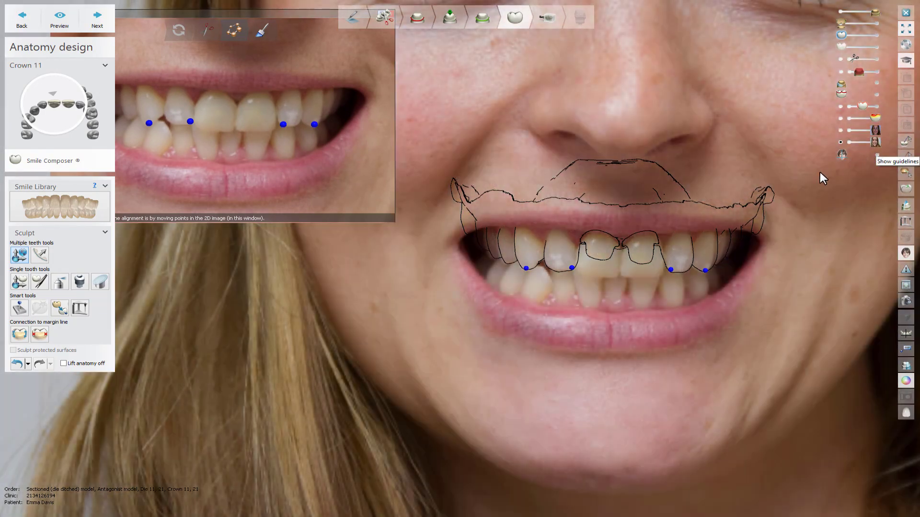
click(706, 269)
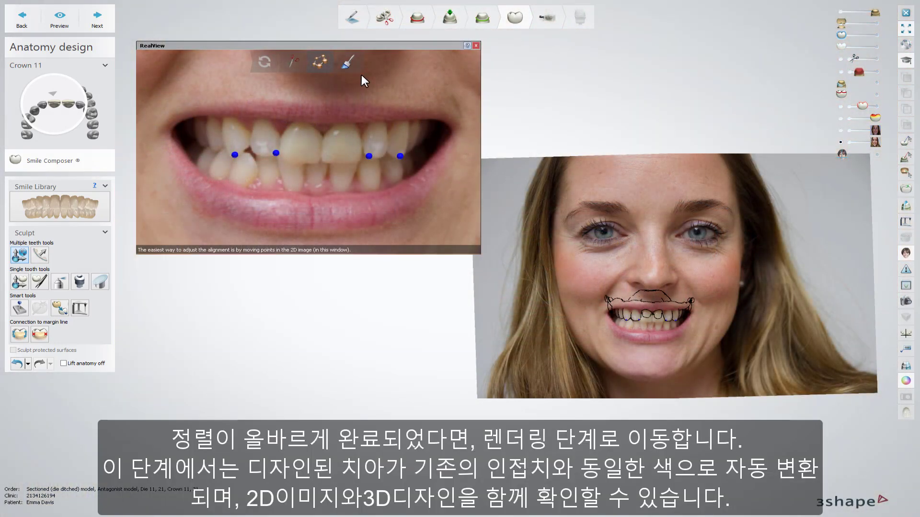
Render the colour-matched crowns on the photo, shift them 0.19 mm, and close RealView.
click(349, 65)
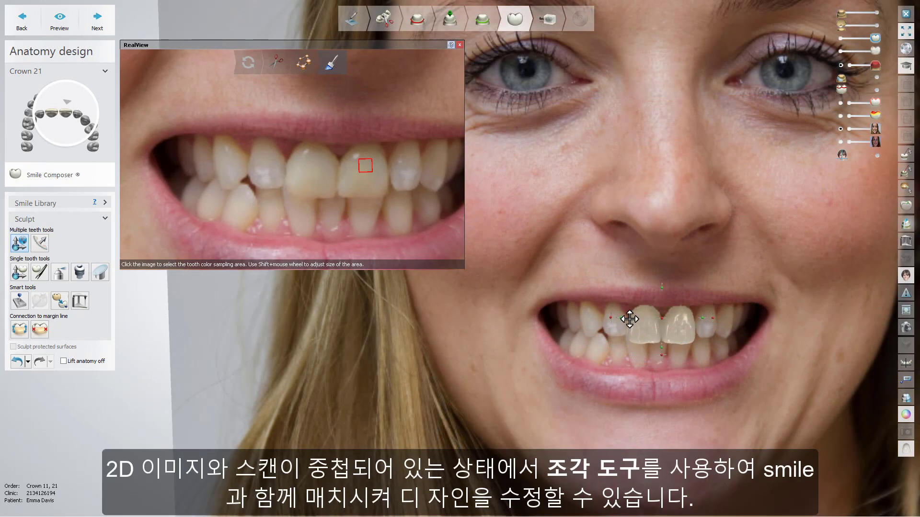
drag(622, 318, 620, 318)
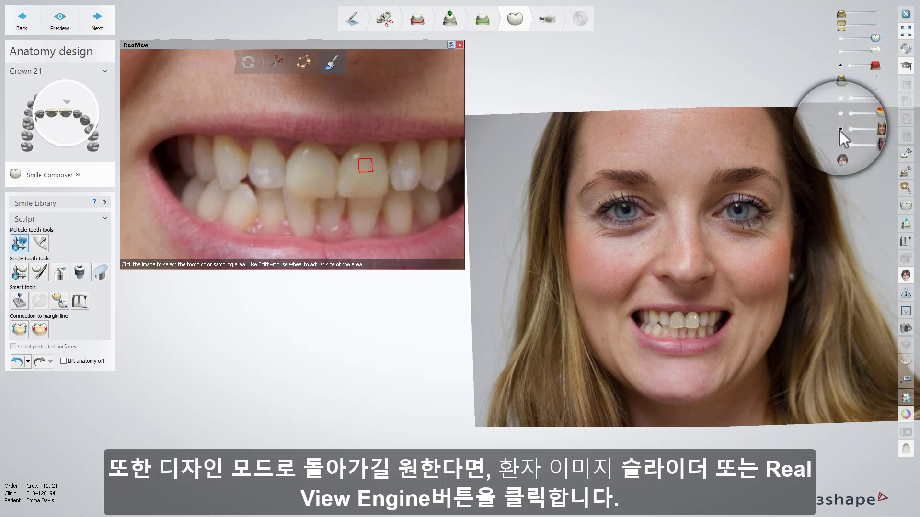
click(906, 276)
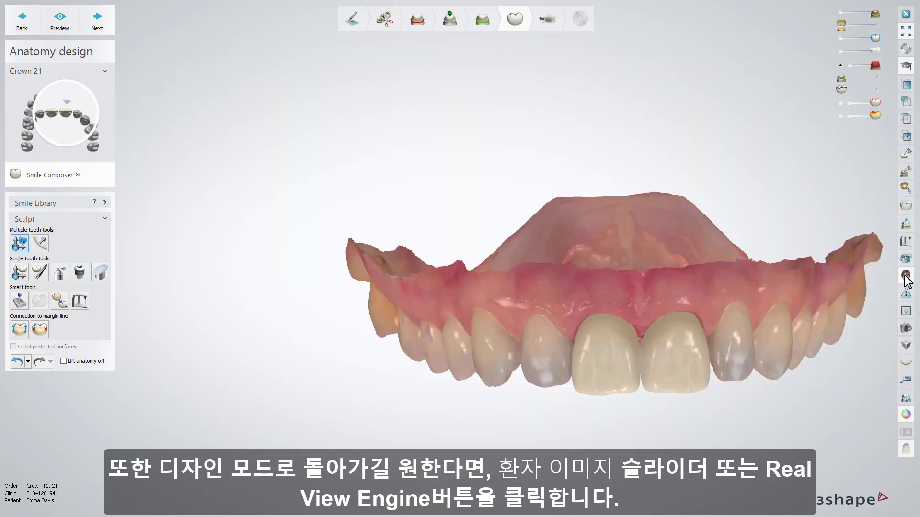